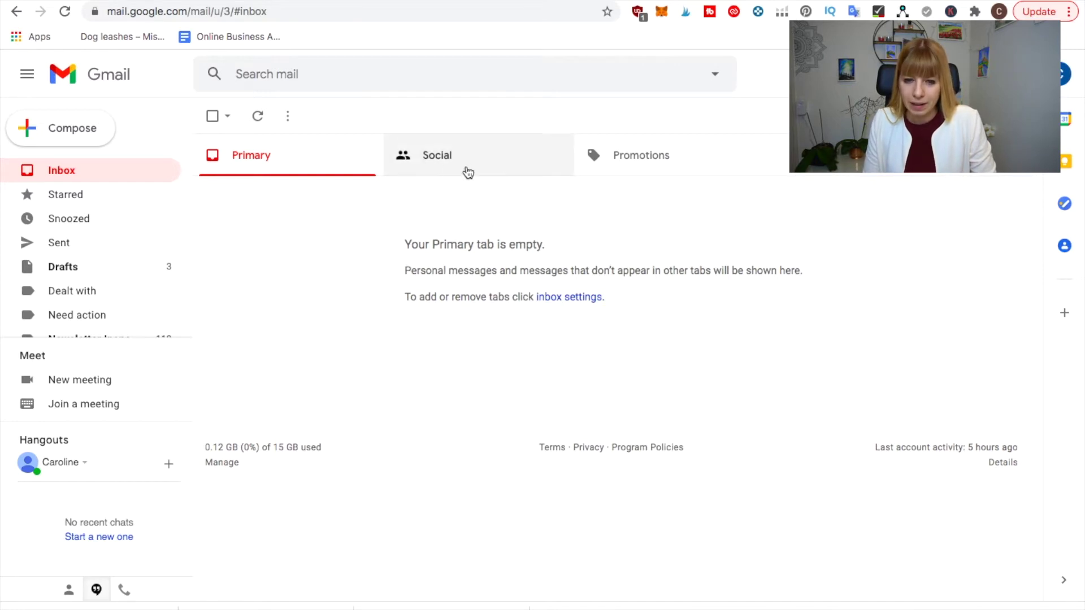
Switch to the Social tab and select the 50 conversations on its first page
click(448, 163)
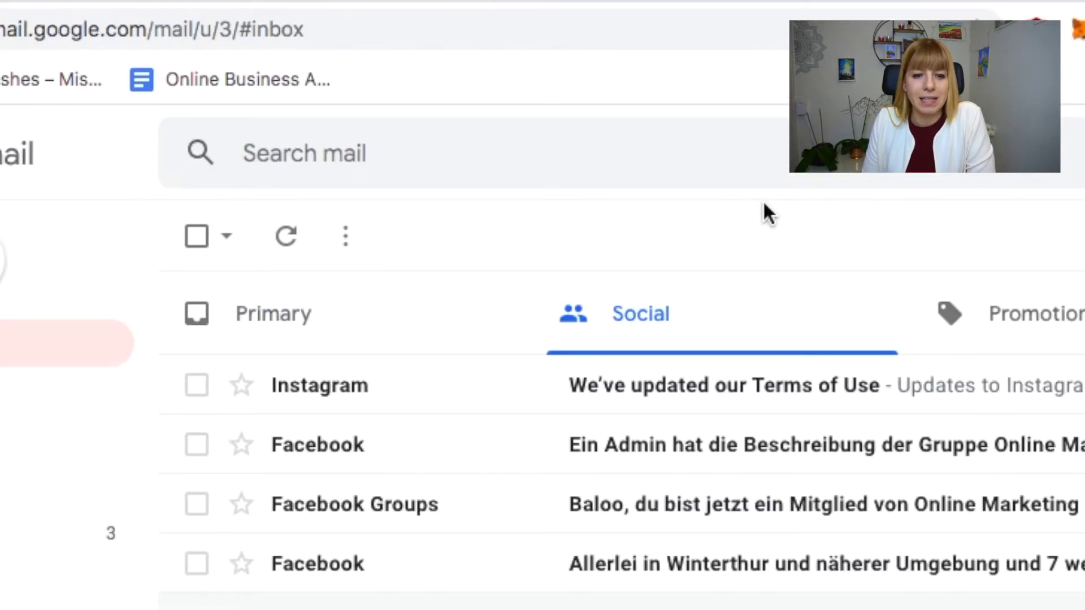
click(196, 238)
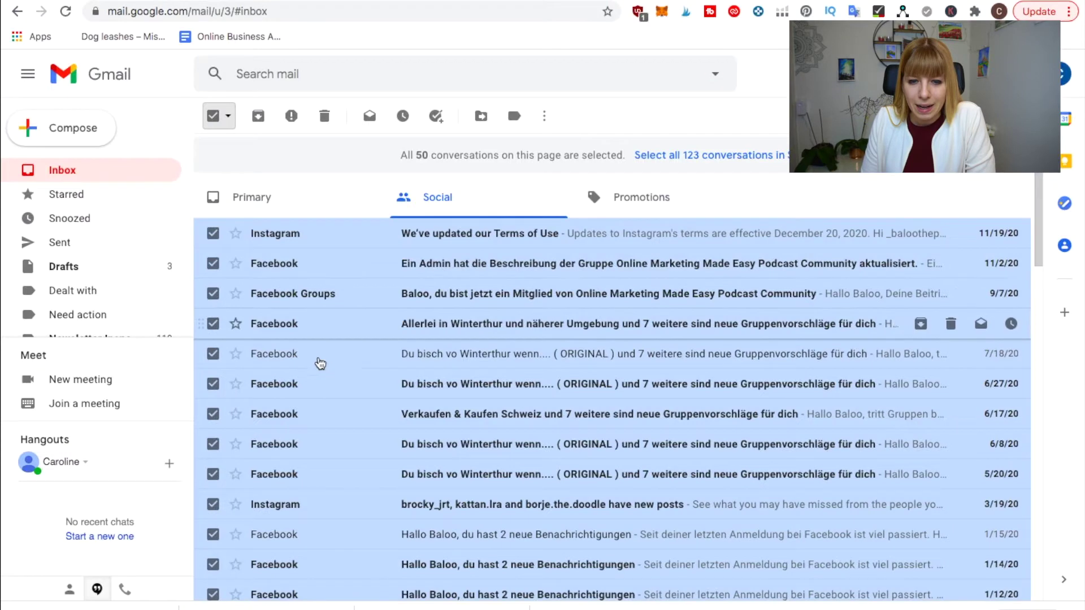
scroll(327, 367, down, 8)
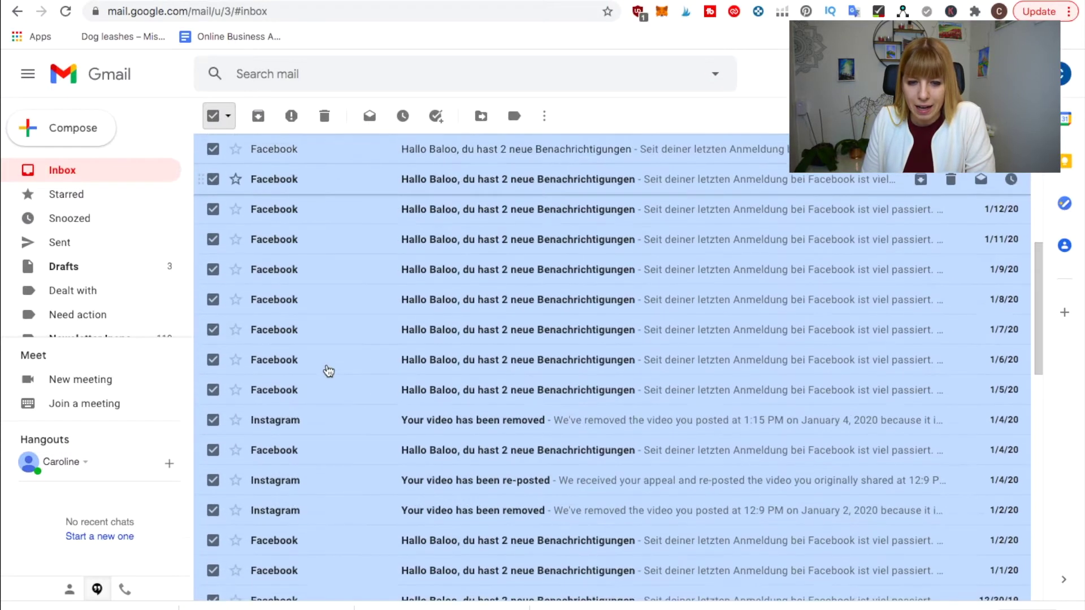
scroll(329, 371, down, 10)
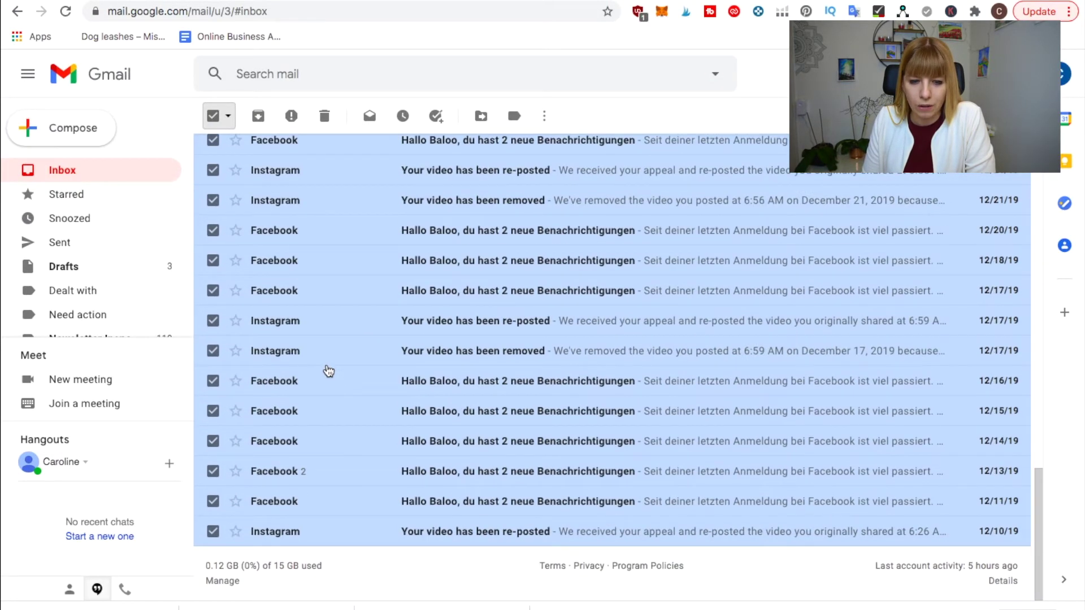
scroll(328, 370, up, 15)
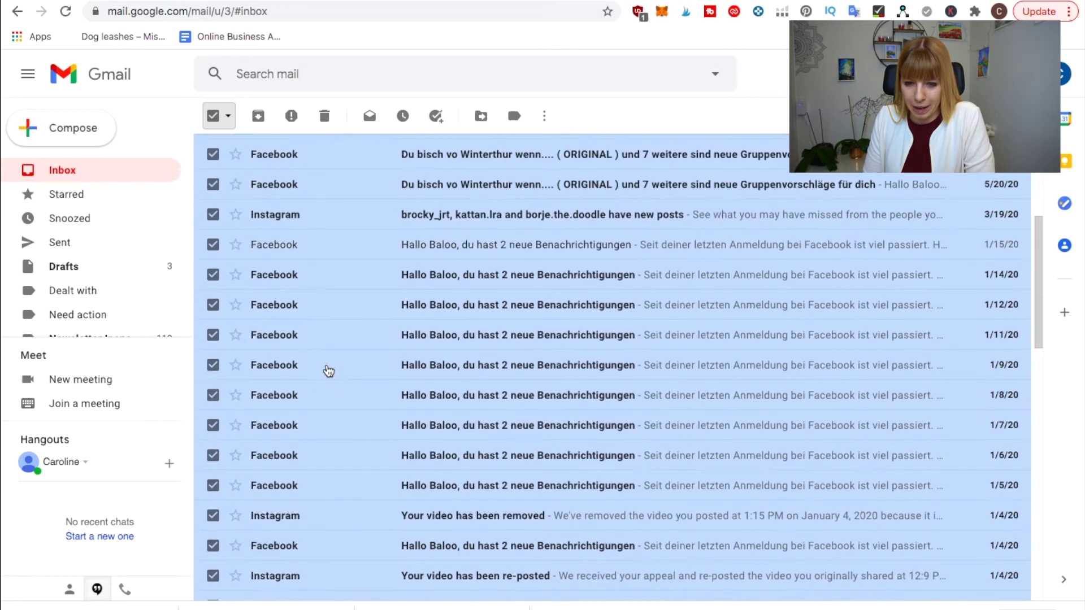
scroll(328, 371, up, 6)
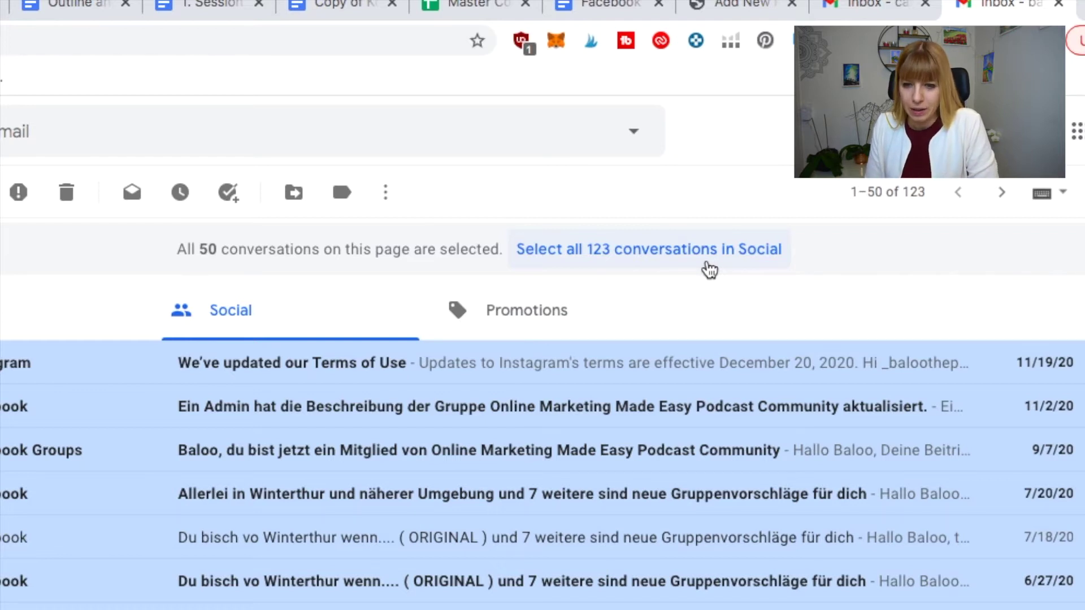
Extend the selection to all 123 Social conversations and delete them, confirming the bulk action
click(710, 269)
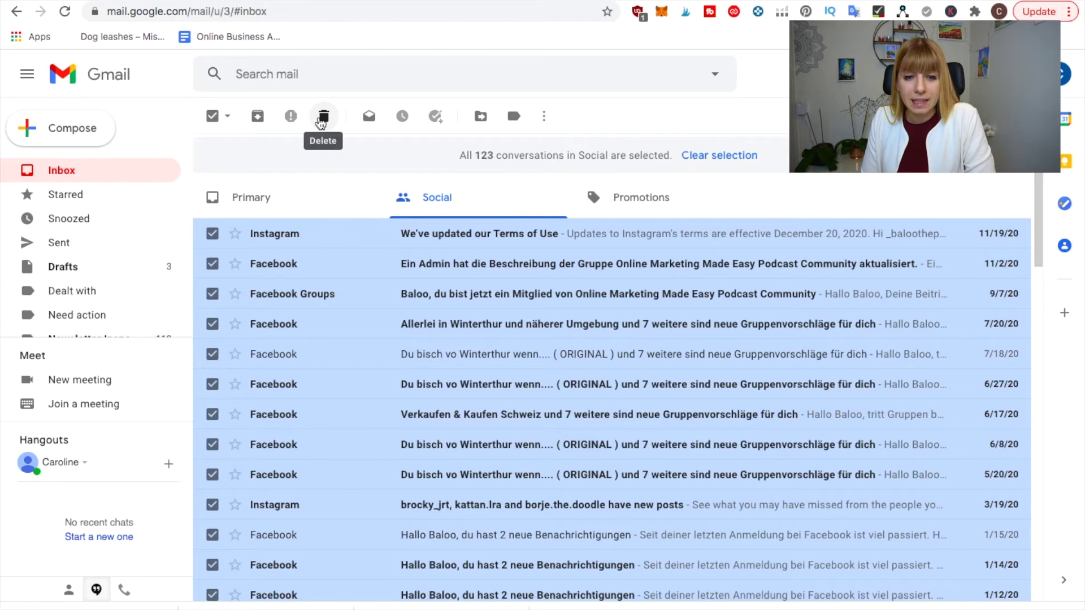
click(322, 117)
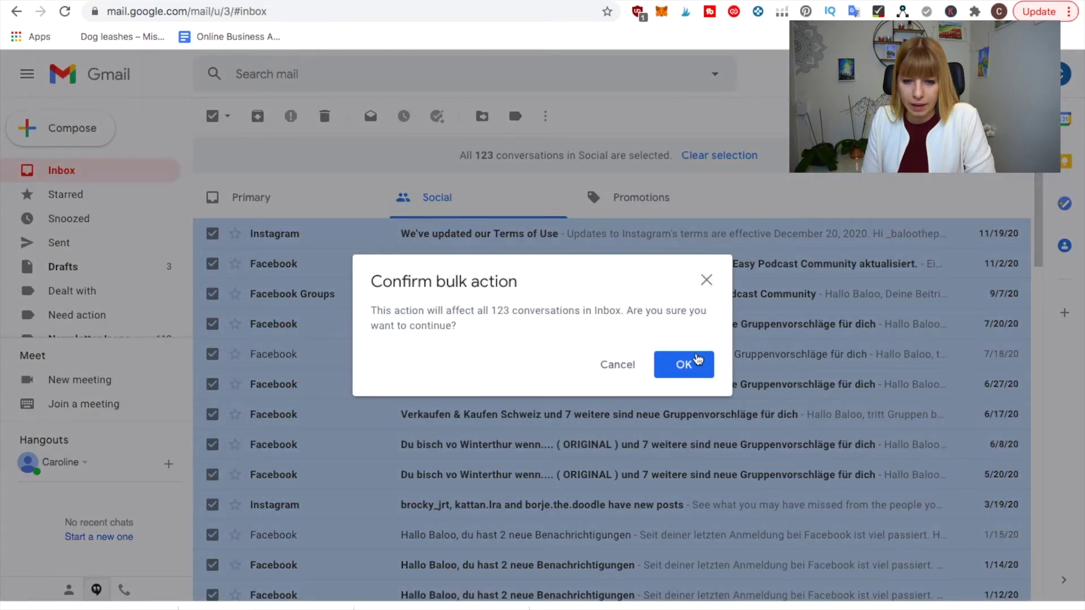
click(699, 368)
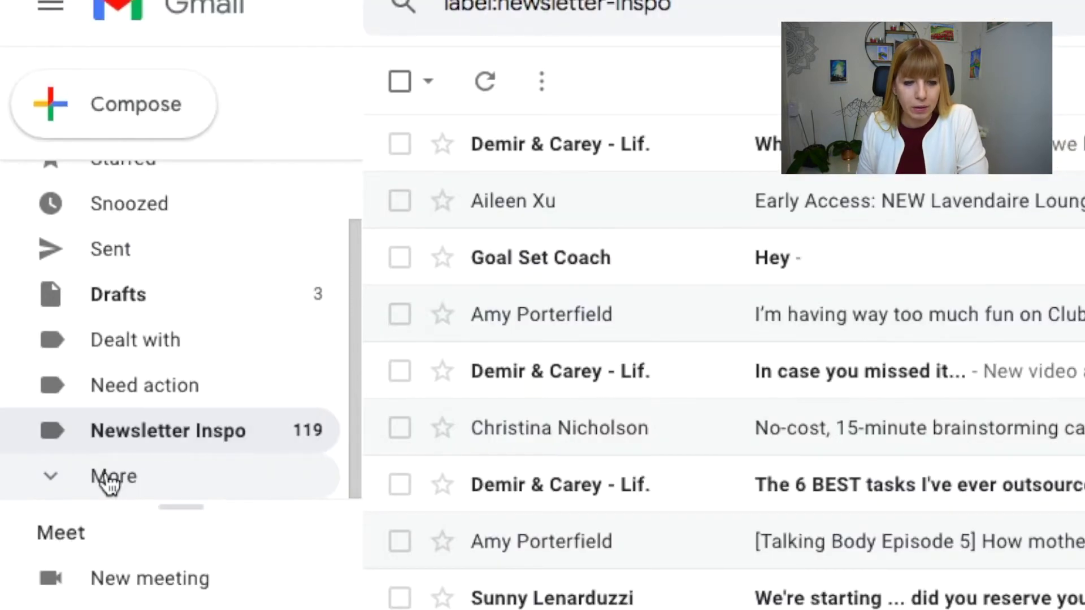
Create a new label named 'Example' from the sidebar's More section
click(112, 480)
scroll(110, 483, down, 8)
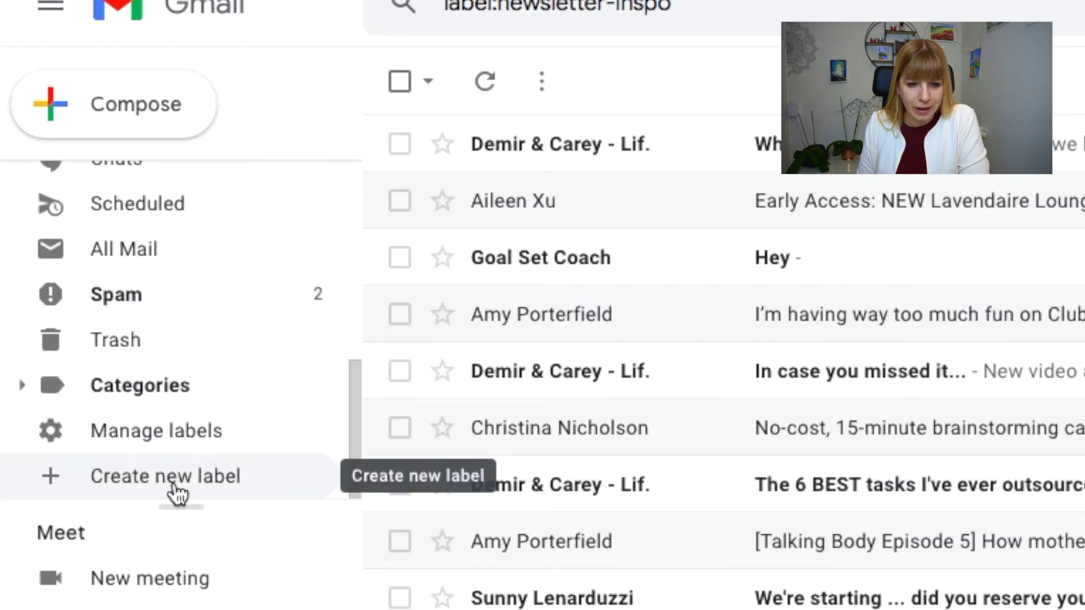
click(178, 495)
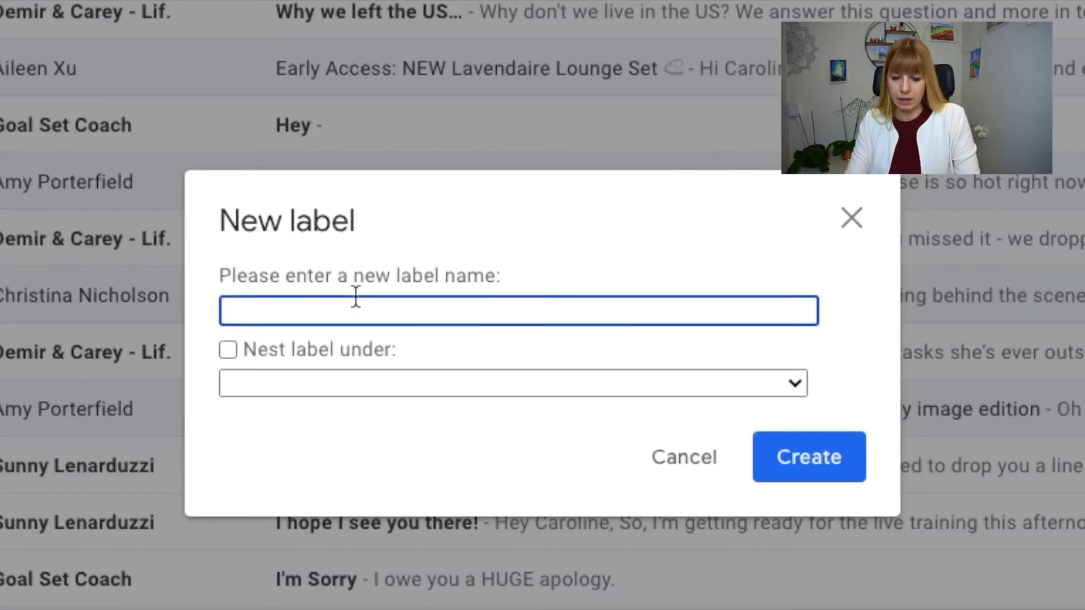
text(Example)
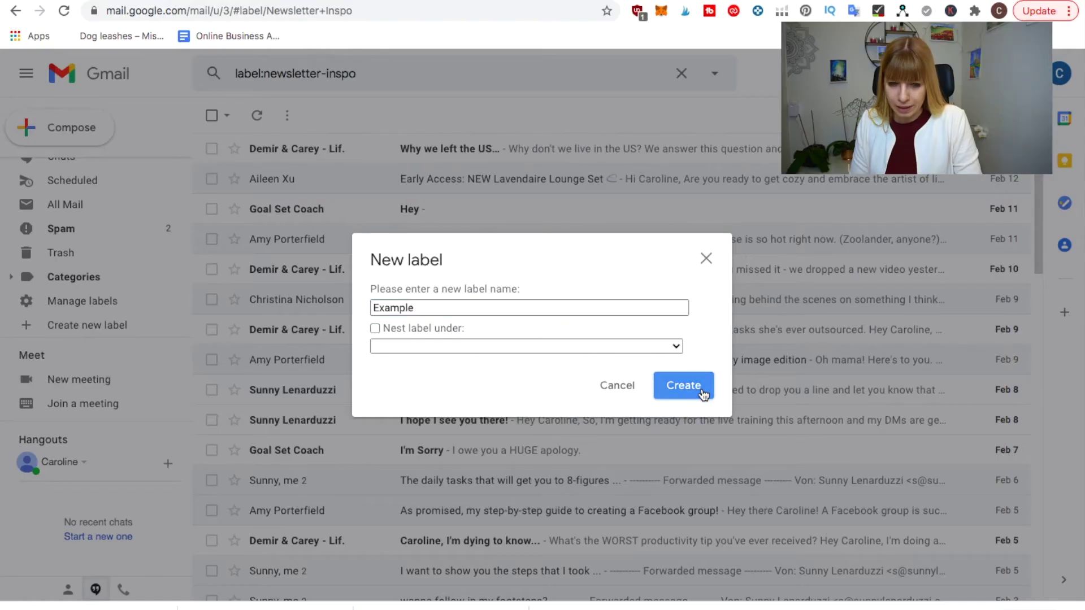
click(846, 475)
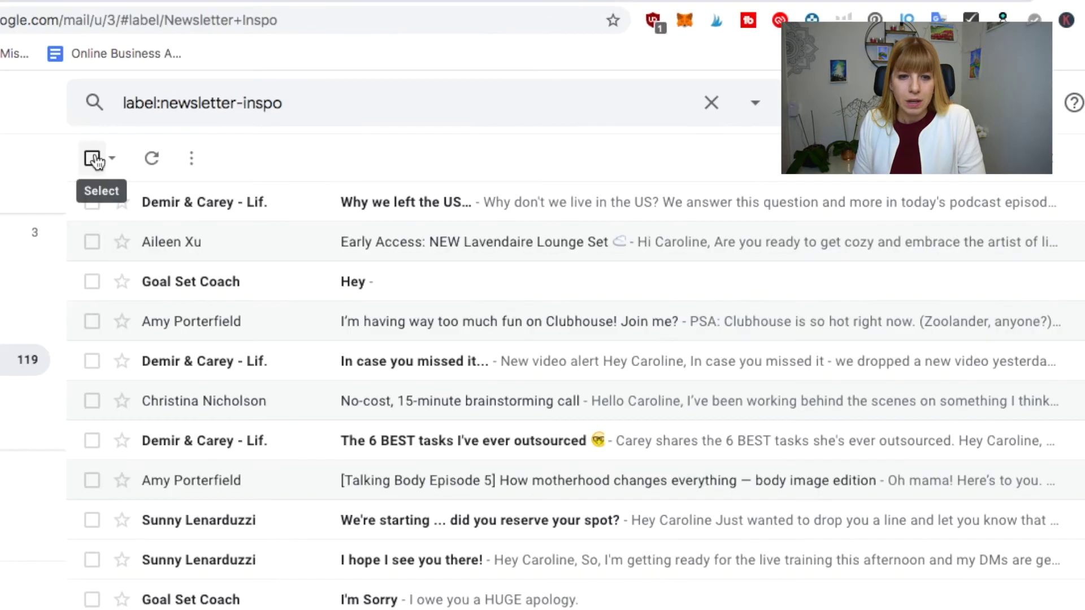
Move all 178 Newsletter Inspo conversations to the Example label, then view that label
click(94, 159)
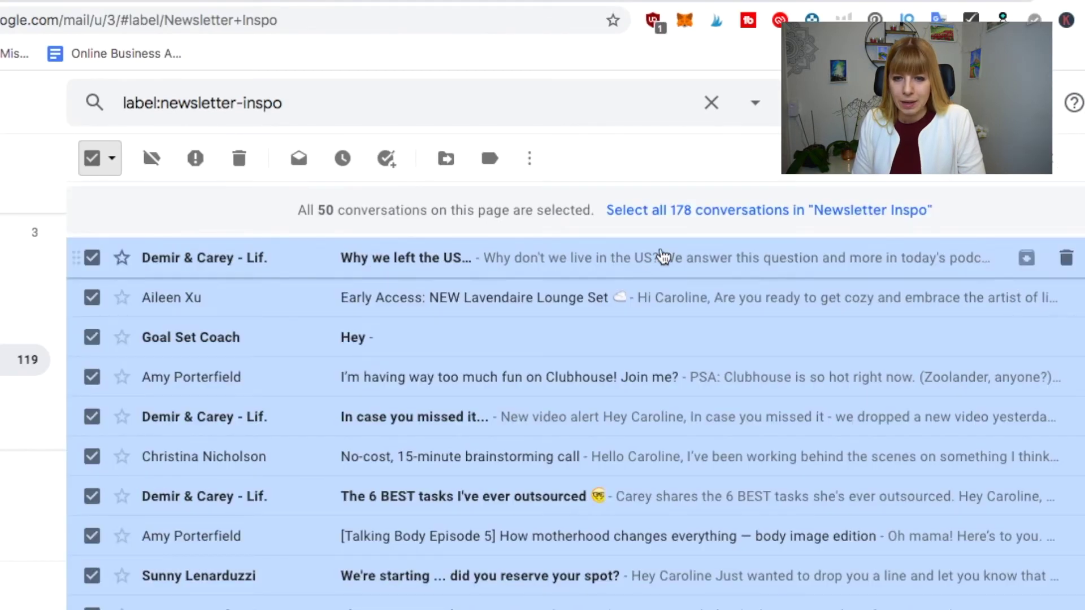
click(731, 219)
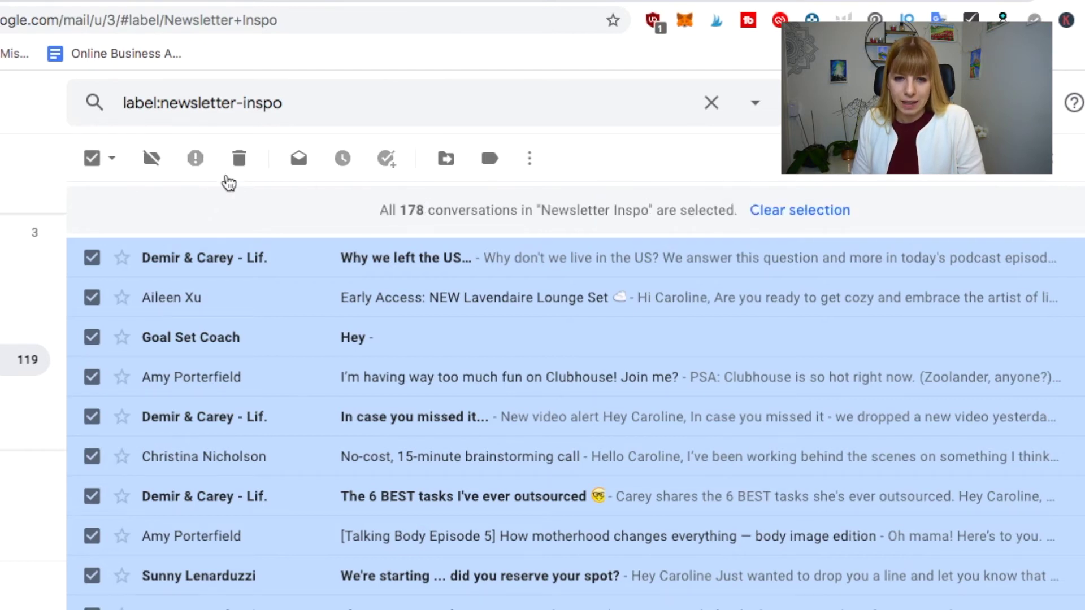
click(447, 160)
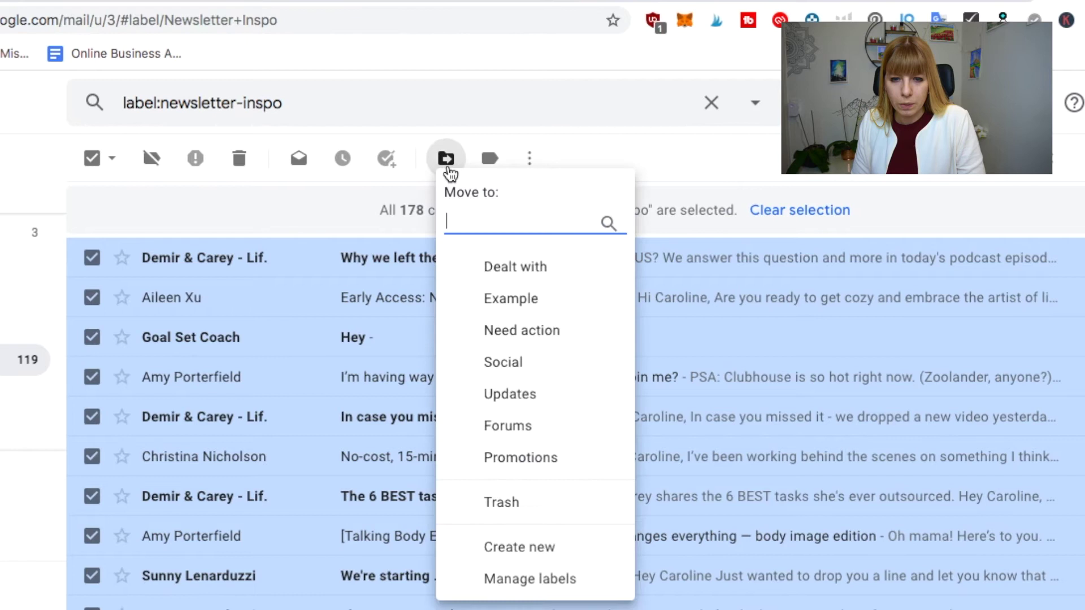
click(546, 300)
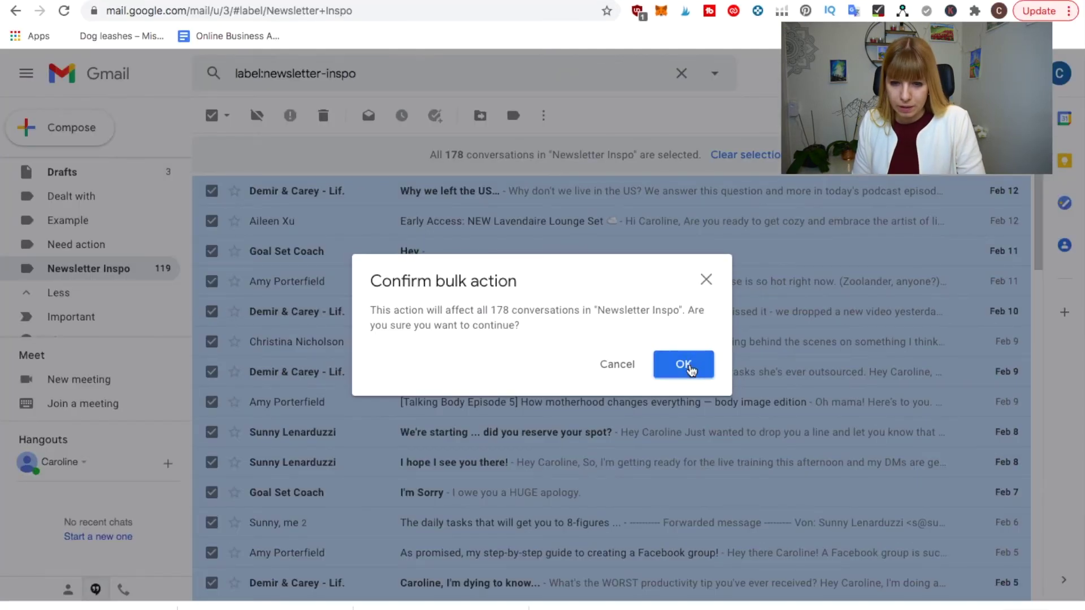
click(685, 364)
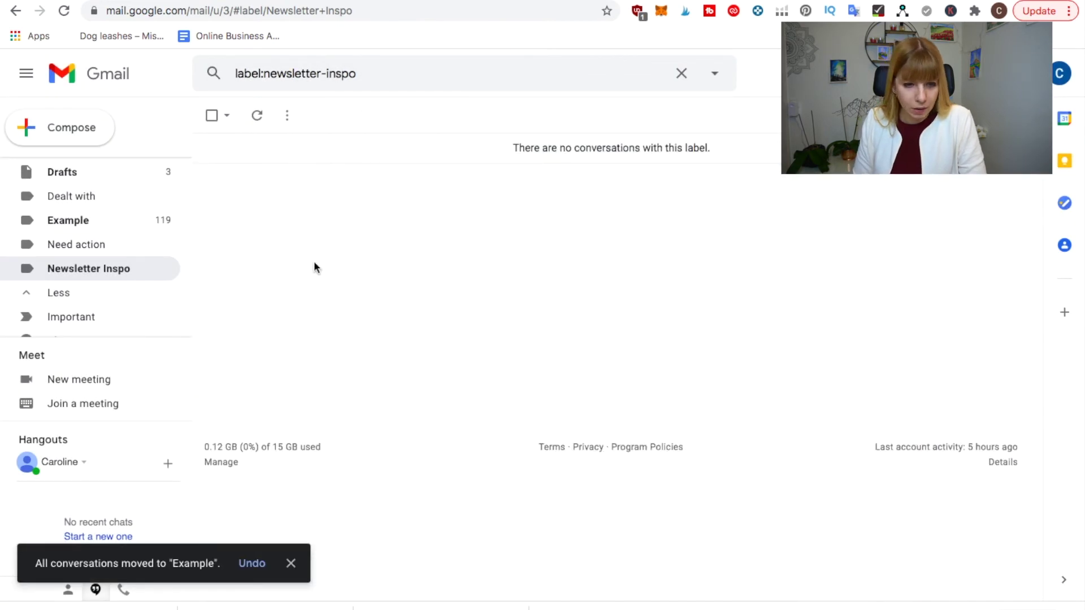
click(77, 254)
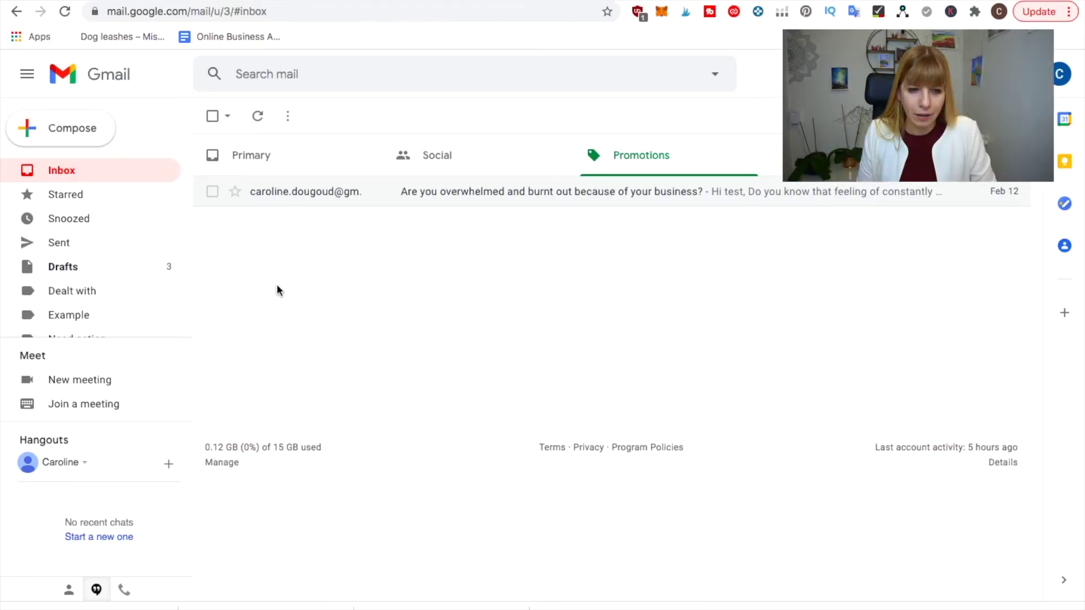
Open the Lavendaire Lounge Set email under Newsletter Inspo and choose 'Filter messages like these'
scroll(114, 291, down, 1)
scroll(114, 292, down, 1)
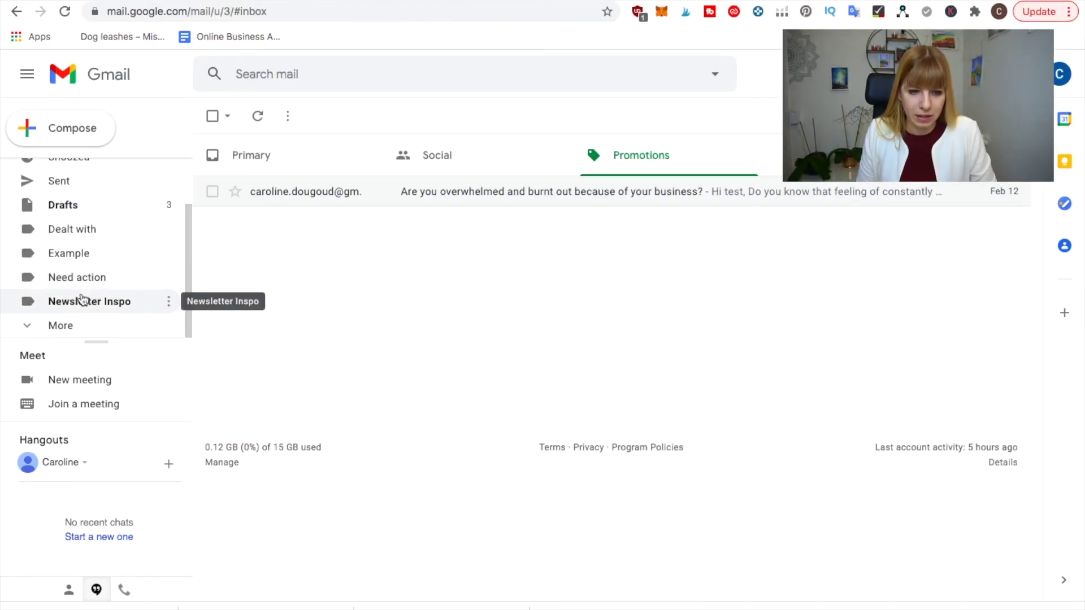
click(109, 310)
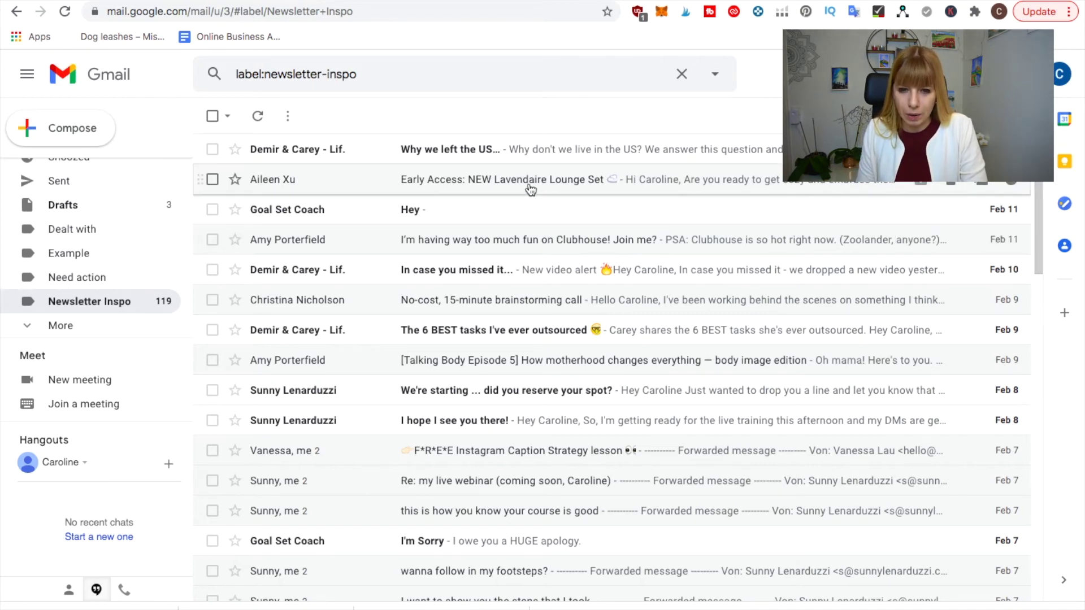
click(531, 181)
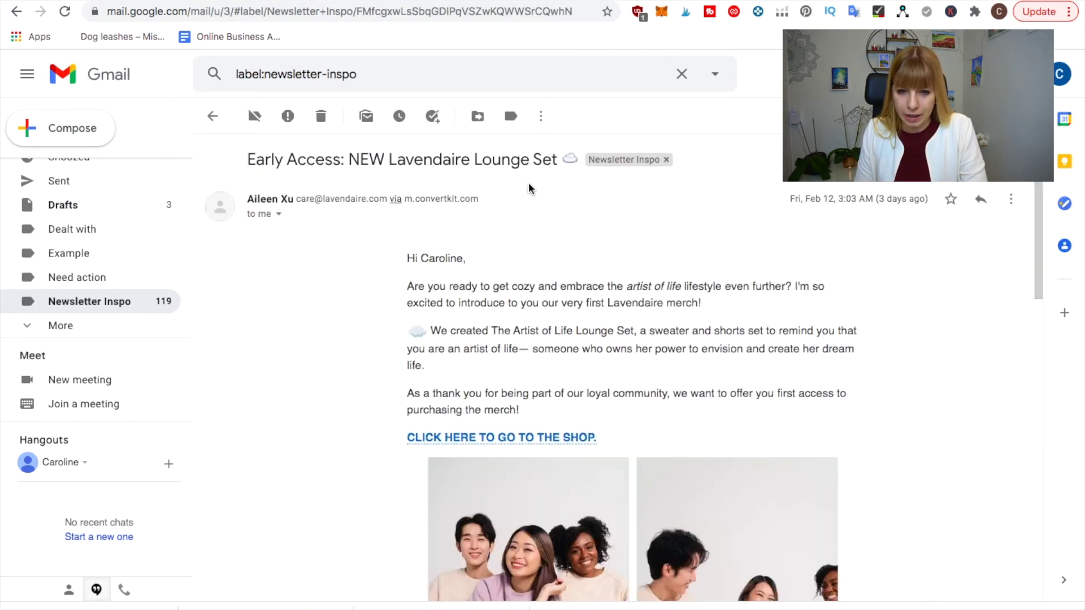
click(541, 118)
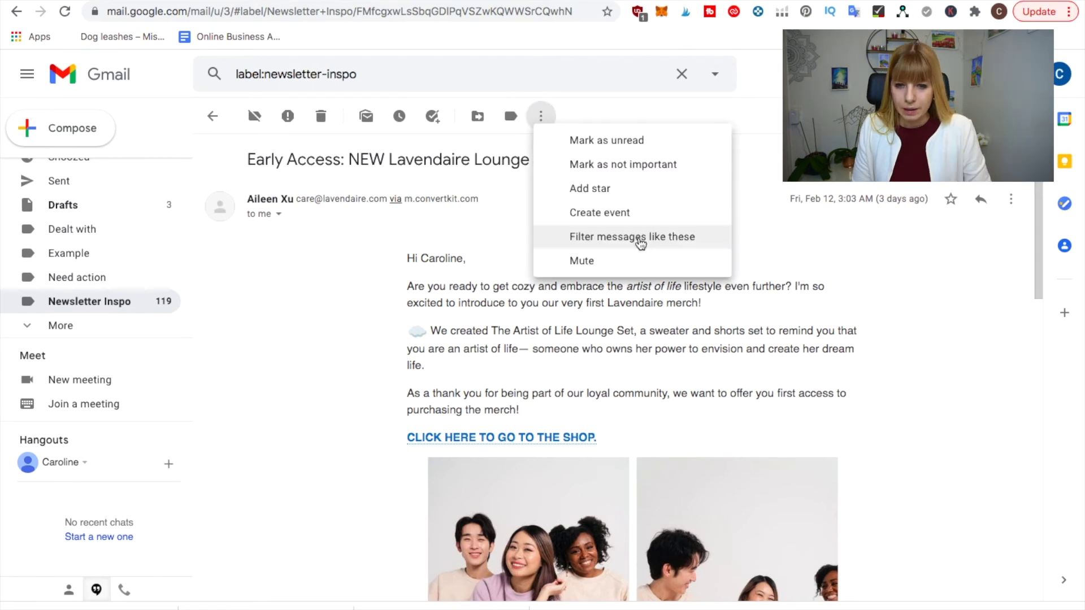
click(650, 237)
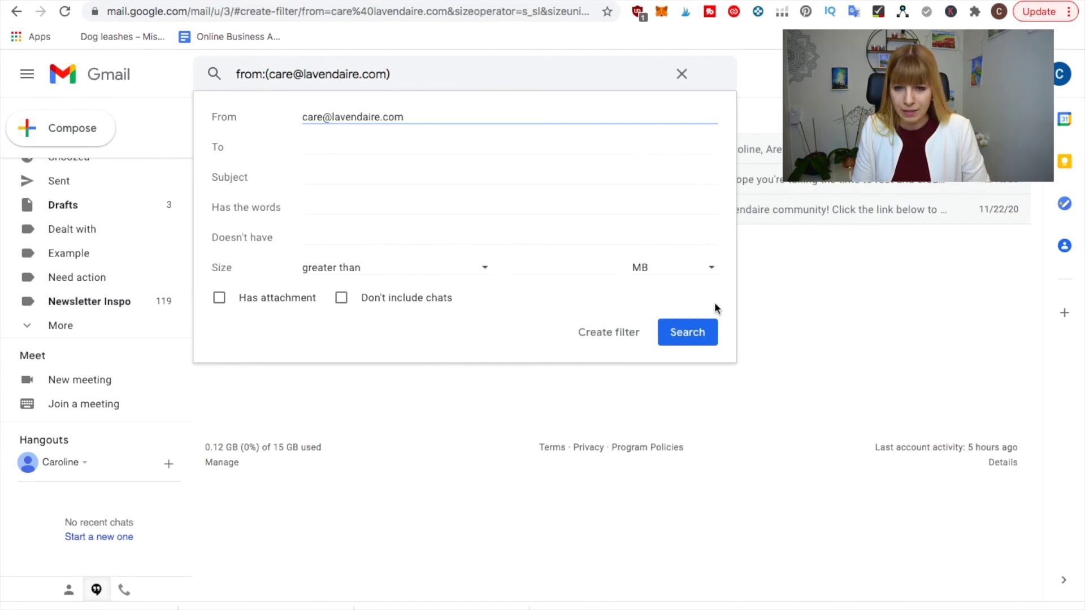
Create the filter so matching mail gets the Newsletter Inspo label and skips the Inbox
click(609, 335)
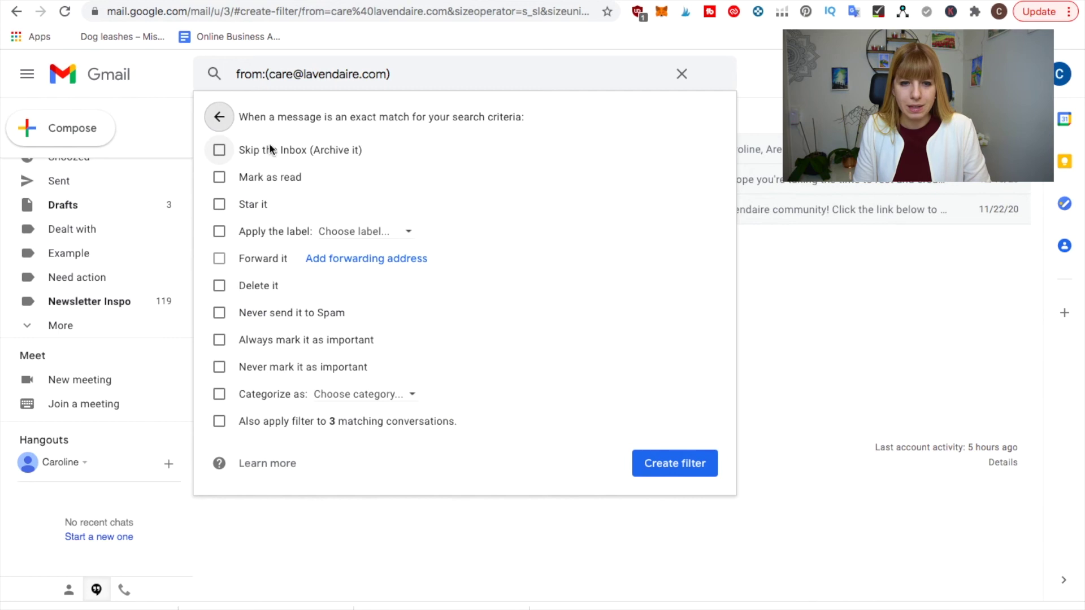
click(220, 233)
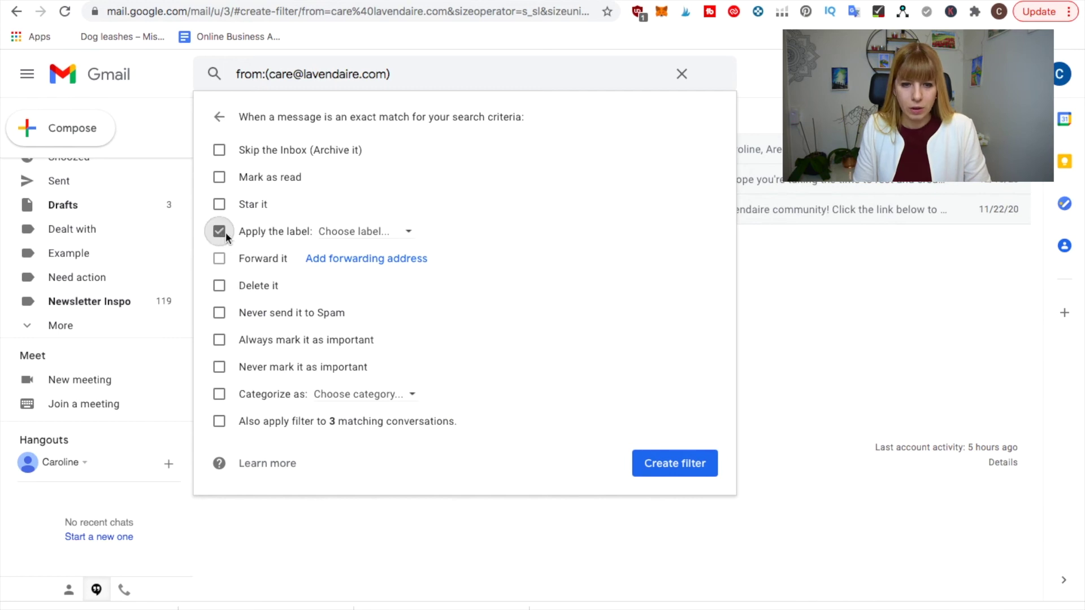
click(392, 233)
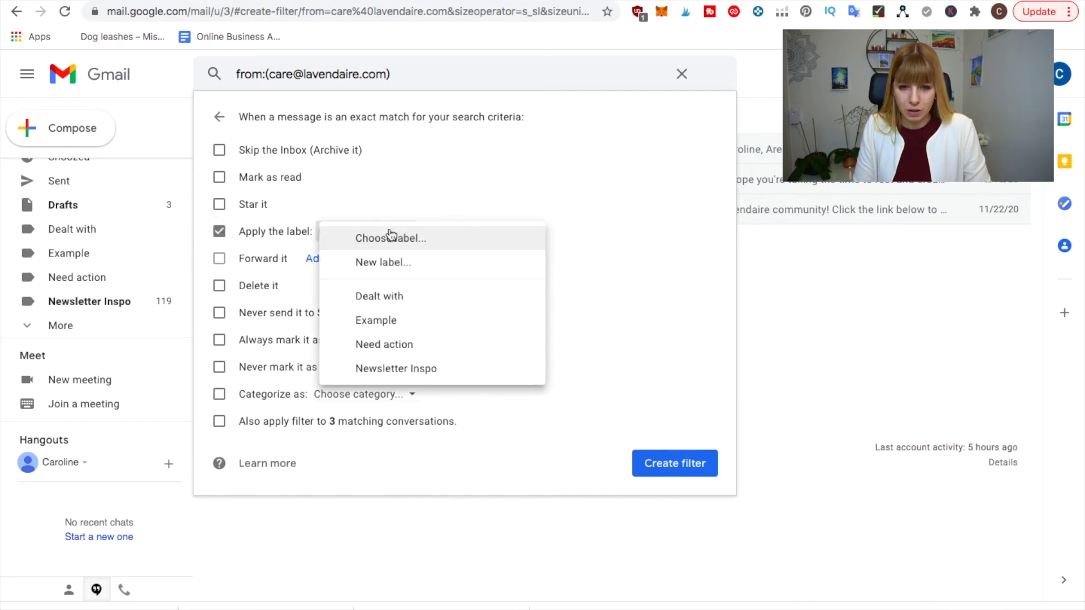
click(405, 369)
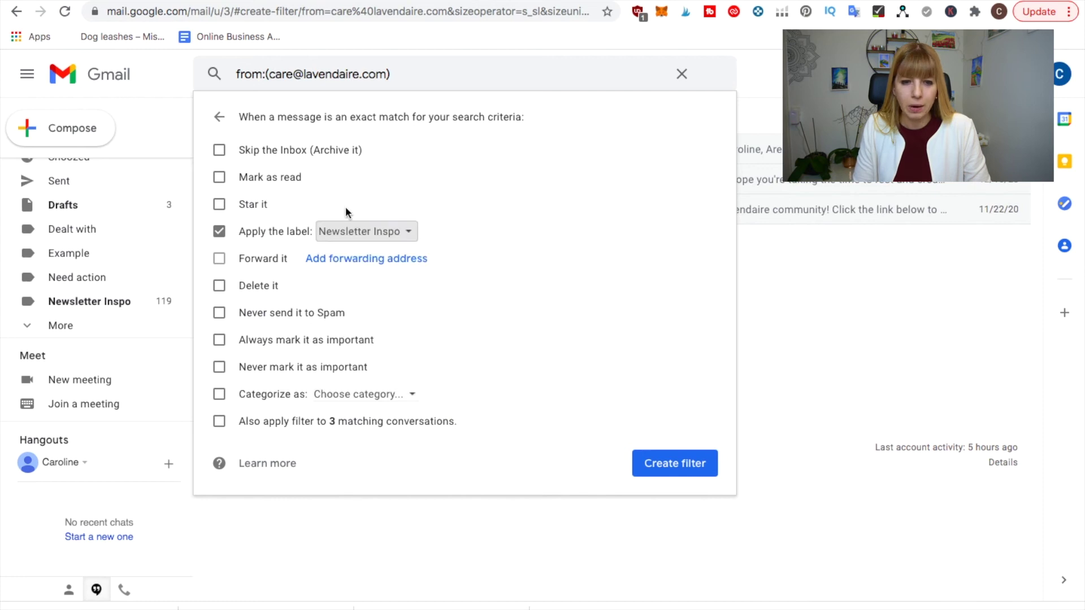
click(220, 151)
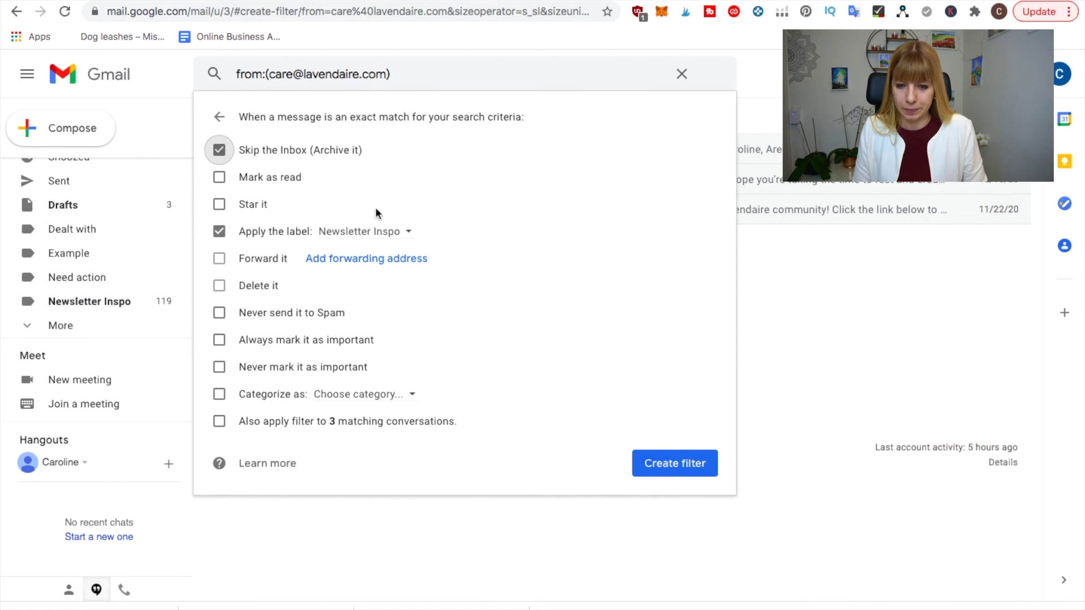
click(686, 476)
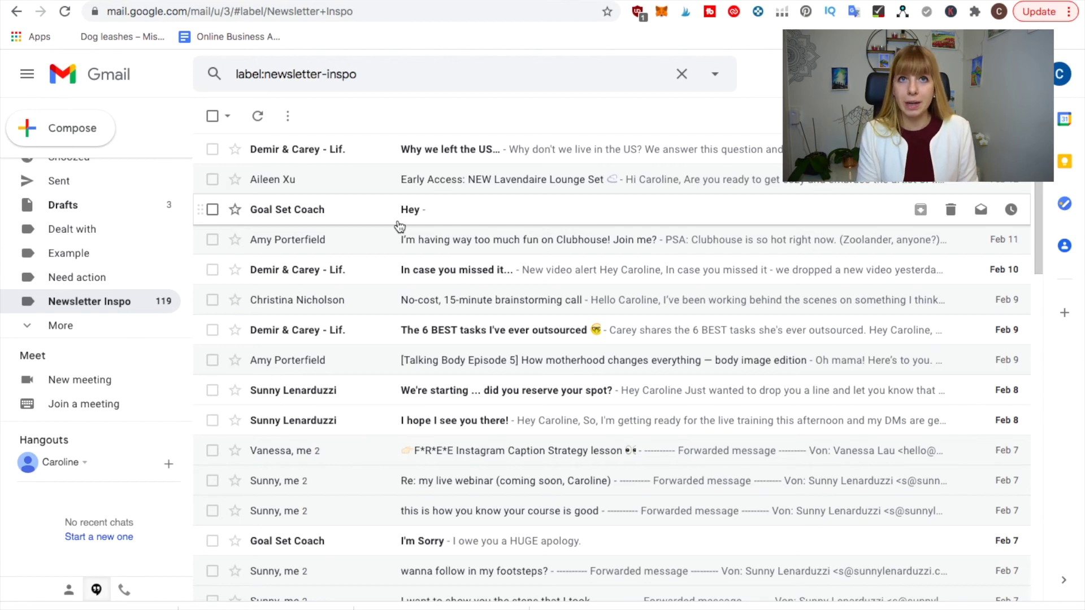
Open the 'Early Access: NEW Lavendaire Lounge Set' newsletter to confirm its Newsletter Inspo label
click(444, 180)
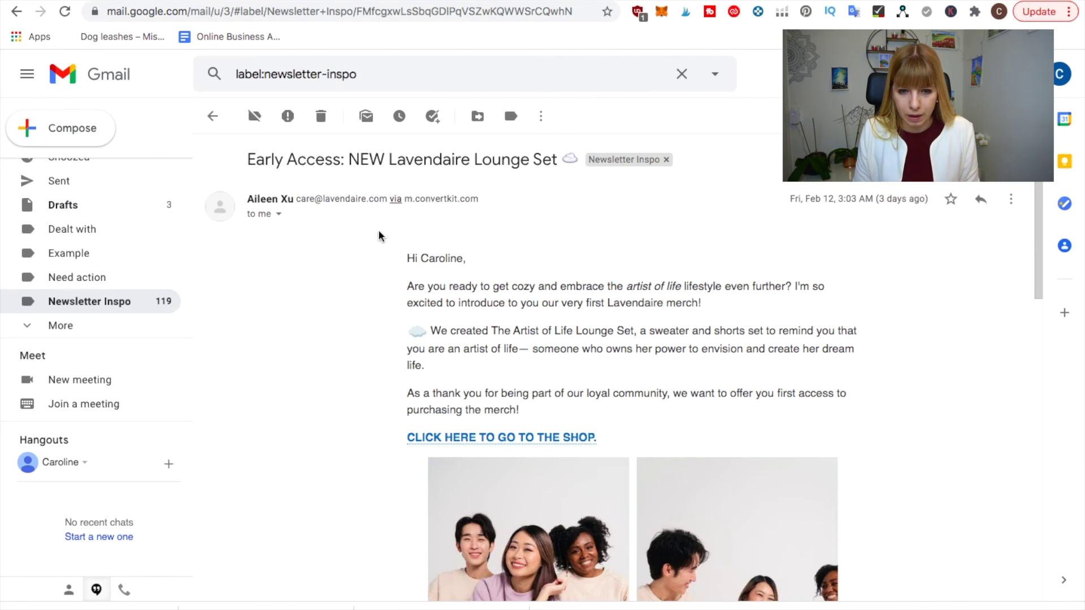